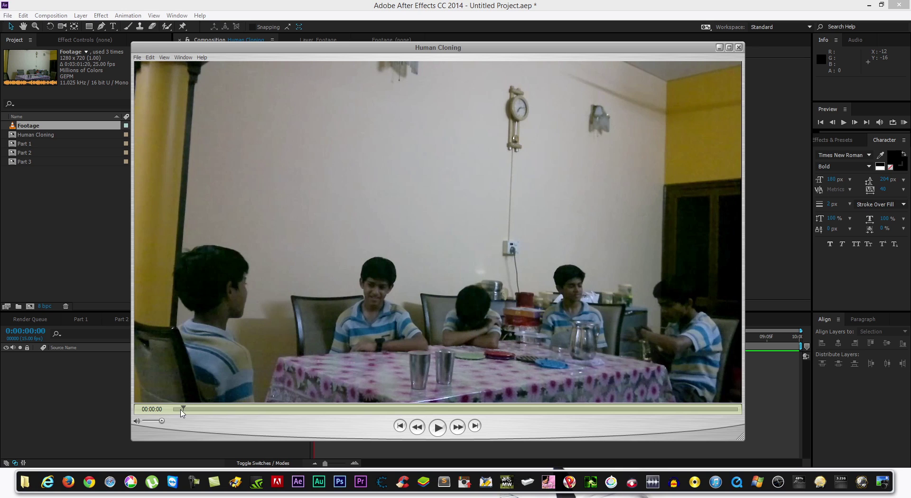
Rewind the finished Human Cloning video to 00:00 and play it through to the end.
drag(184, 410, 160, 415)
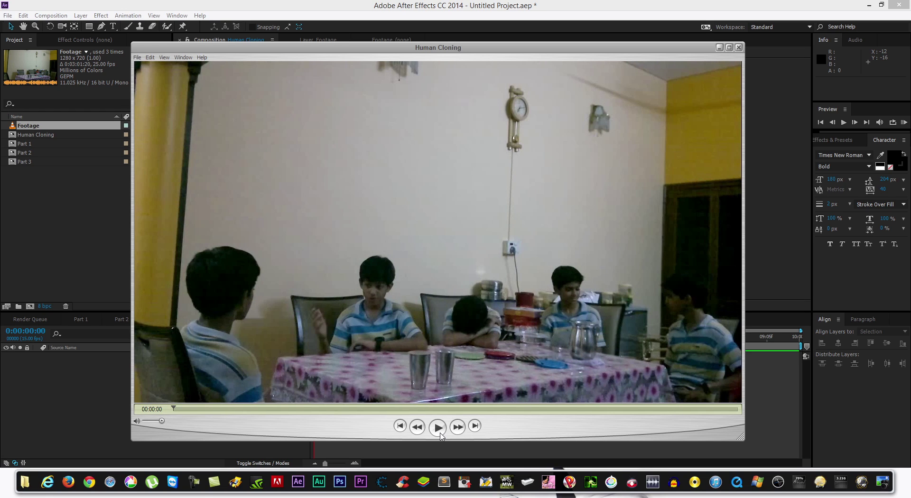
click(439, 426)
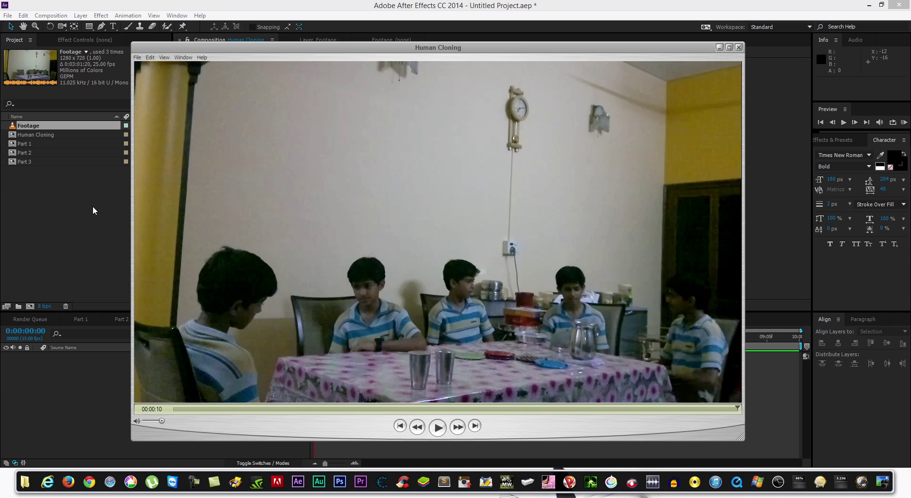
Close the player, play Part 1, view Part 2 and Part 3, then return to Human Cloning.
key(Escape)
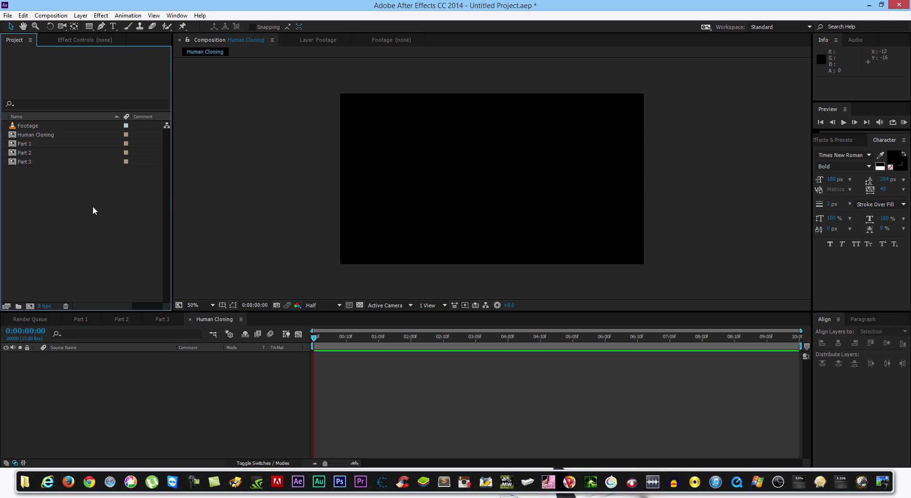
double_click(28, 144)
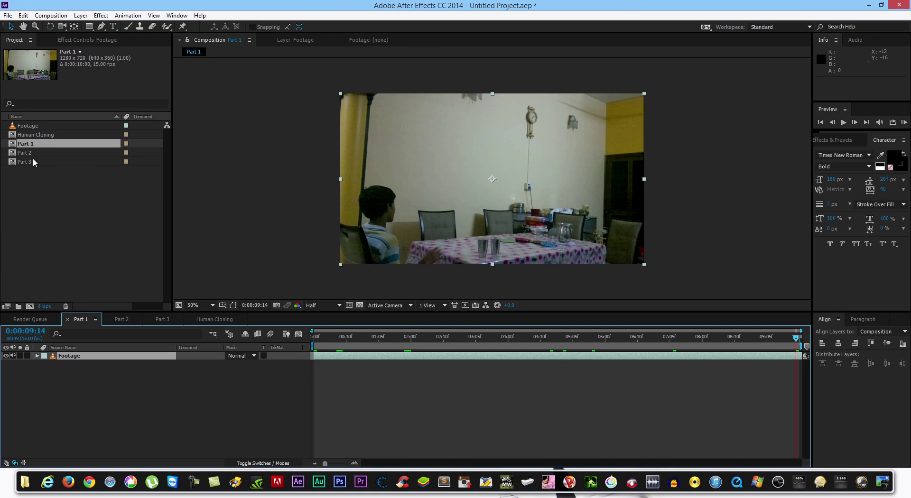
key(space)
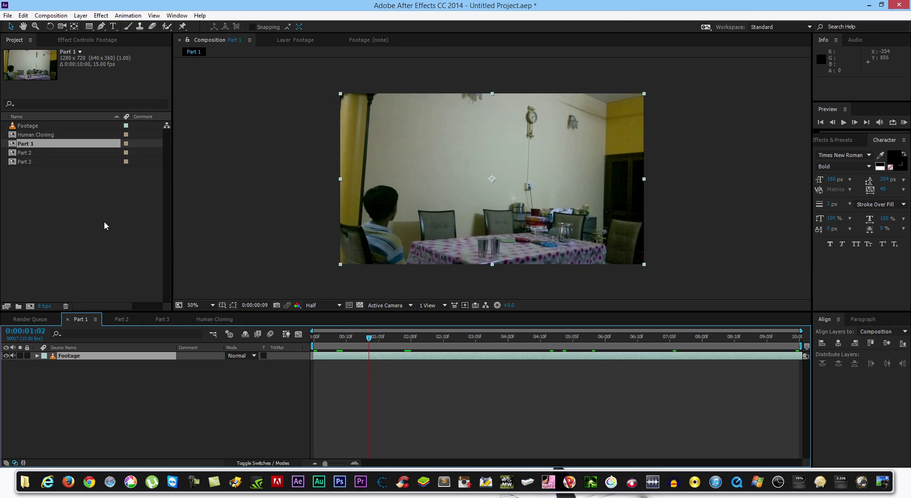
double_click(42, 154)
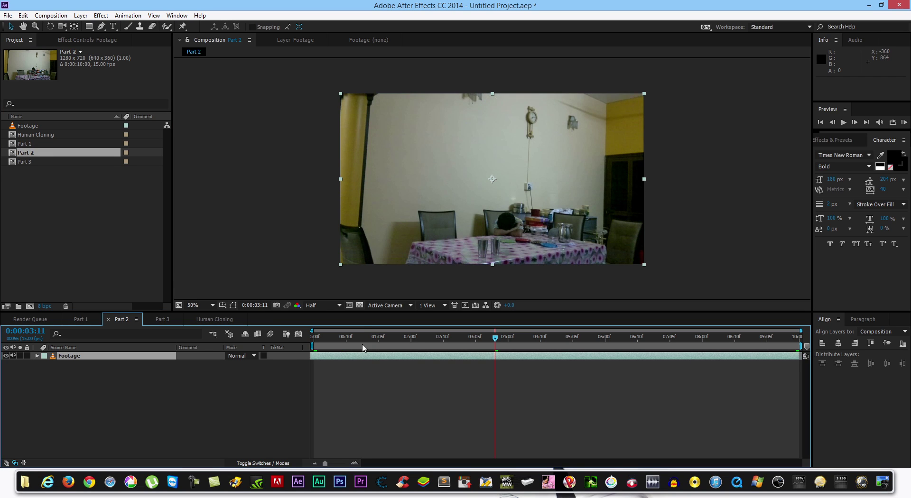
double_click(29, 162)
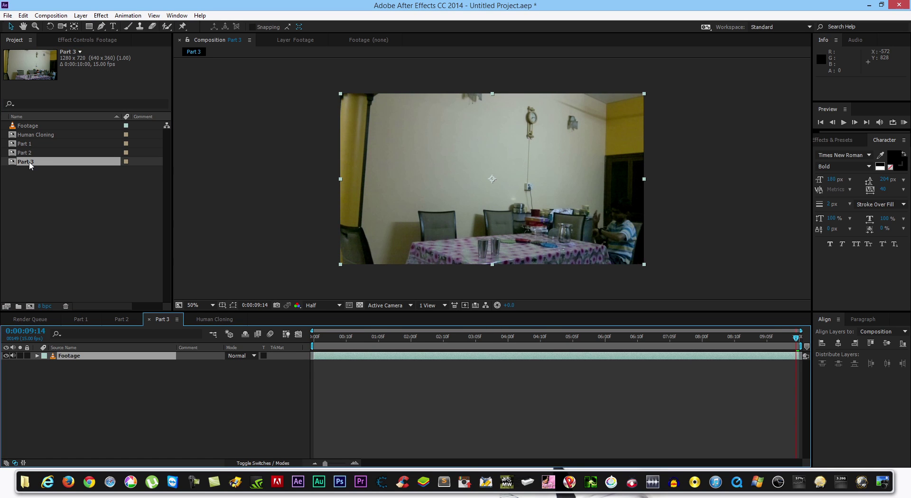
click(202, 320)
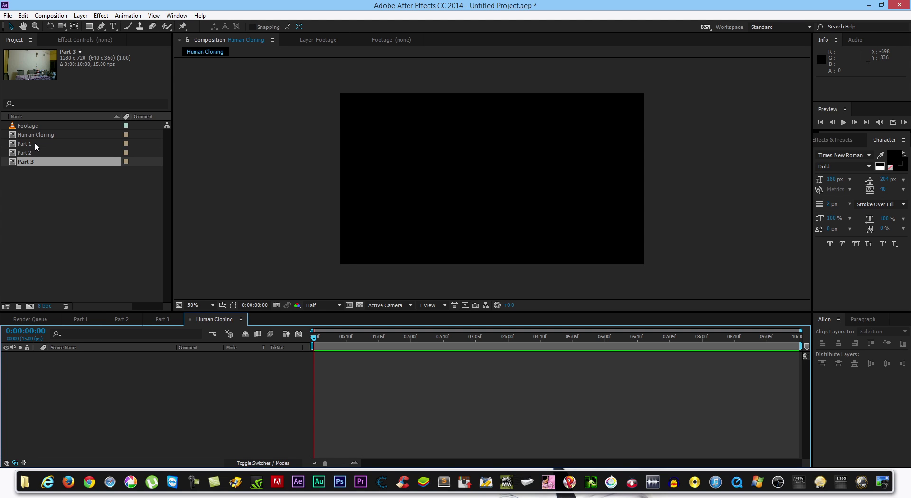
Layer Part 2 above Part 1 and draw a rectangular mask around Part 2's middle boy.
drag(35, 143, 127, 385)
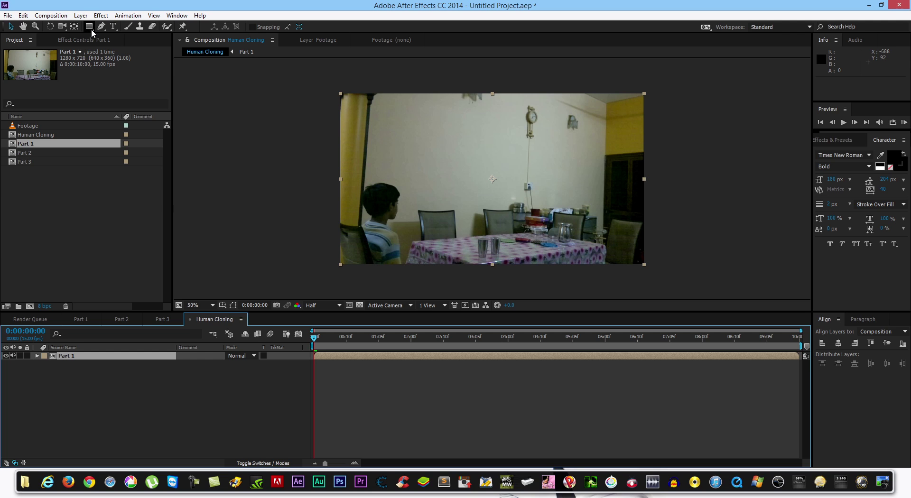
mouse_move(31, 152)
mouse_down()
mouse_move(103, 335)
mouse_move(128, 356)
mouse_up()
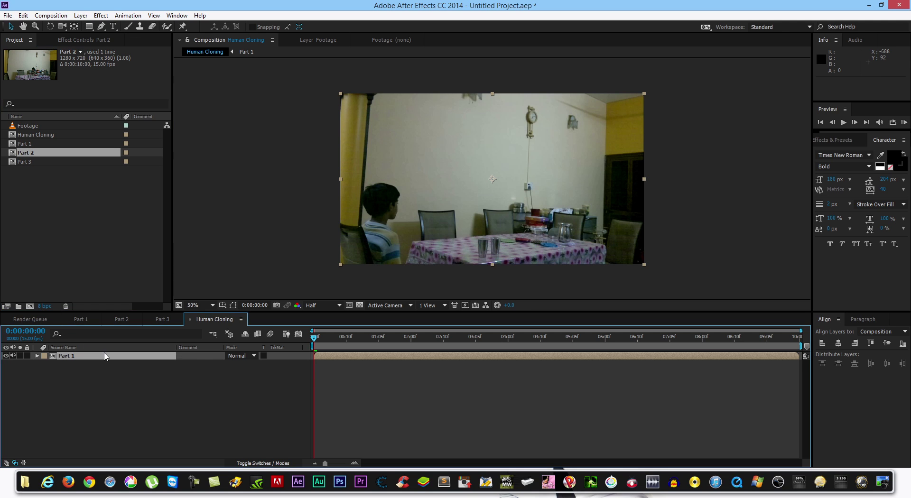
click(90, 27)
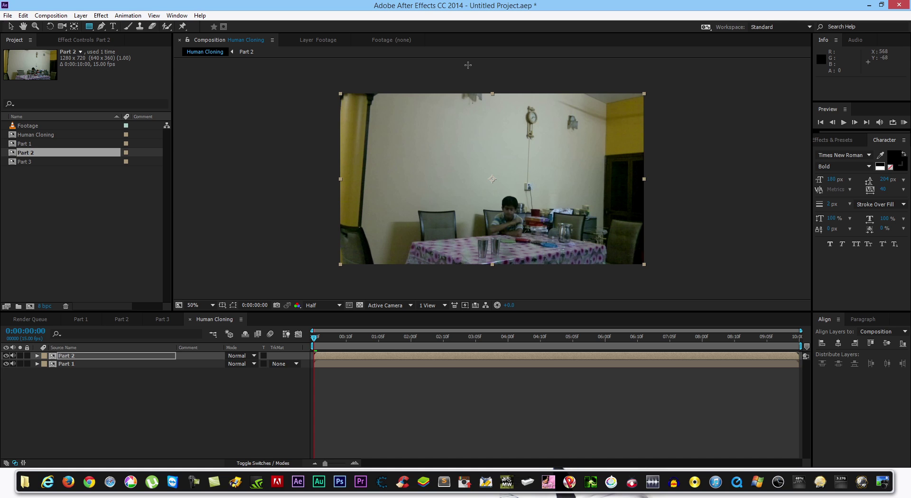
drag(458, 74, 496, 201)
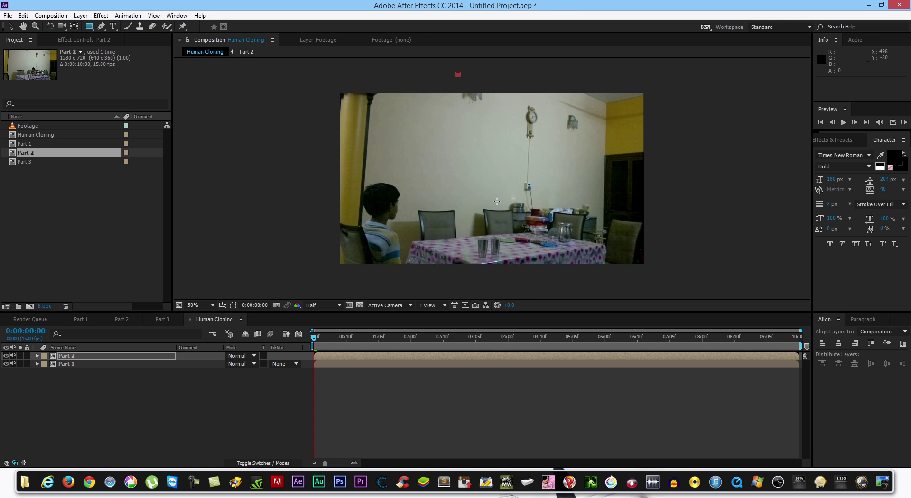
drag(508, 254, 536, 305)
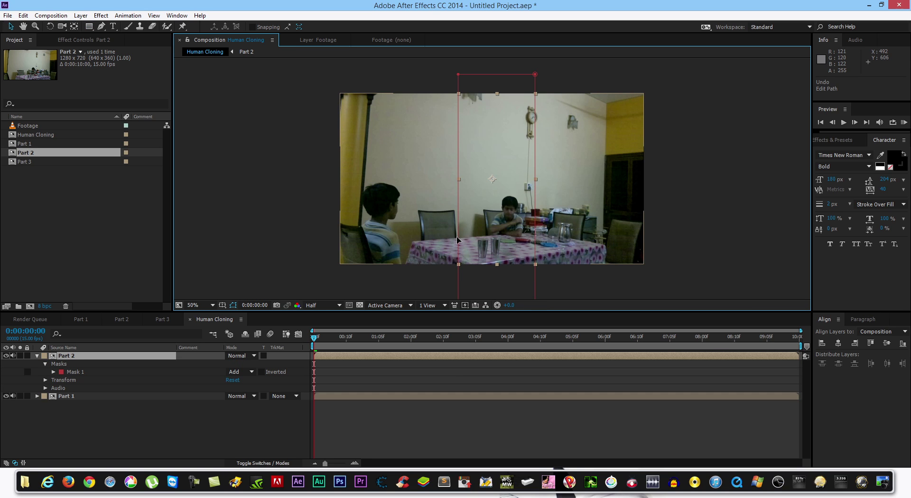
Widen the Part 2 mask slightly to the left and add Part 3 above Part 2.
drag(458, 240, 441, 241)
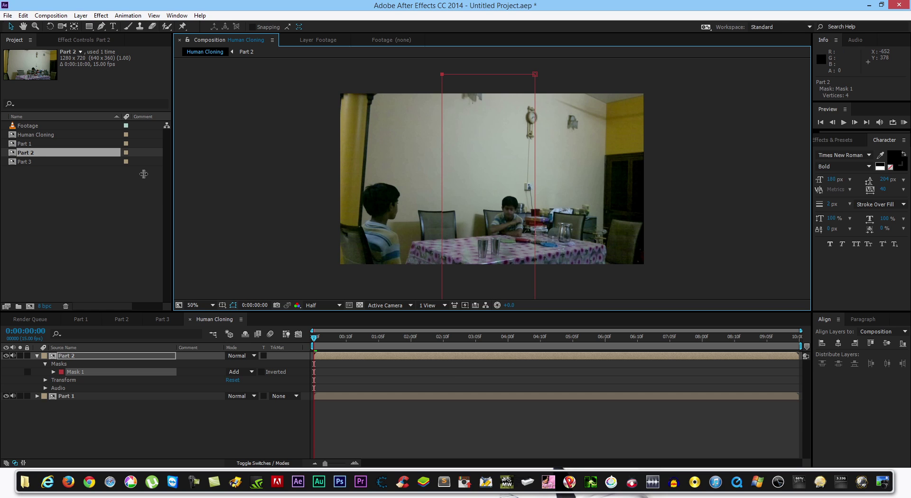
click(29, 162)
drag(29, 162, 101, 355)
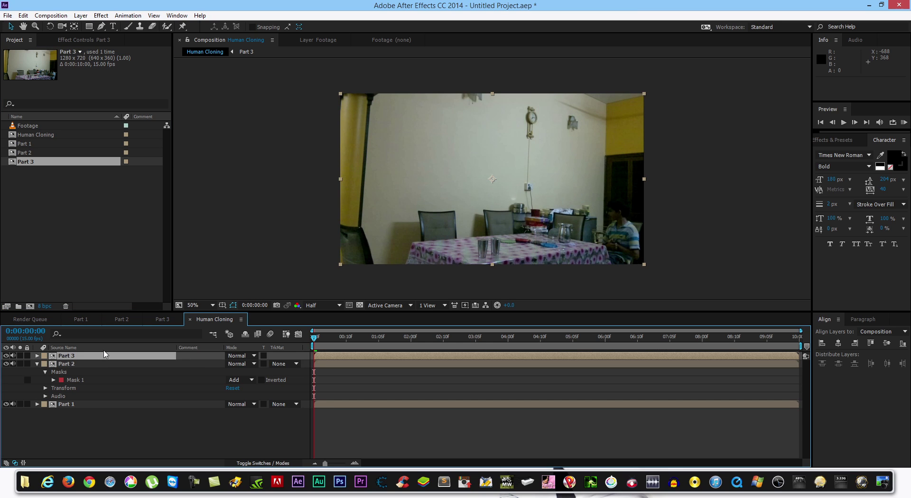
Draw a rectangular mask around the right-hand boy on Part 3, then select Part 3 and Part 2.
click(86, 27)
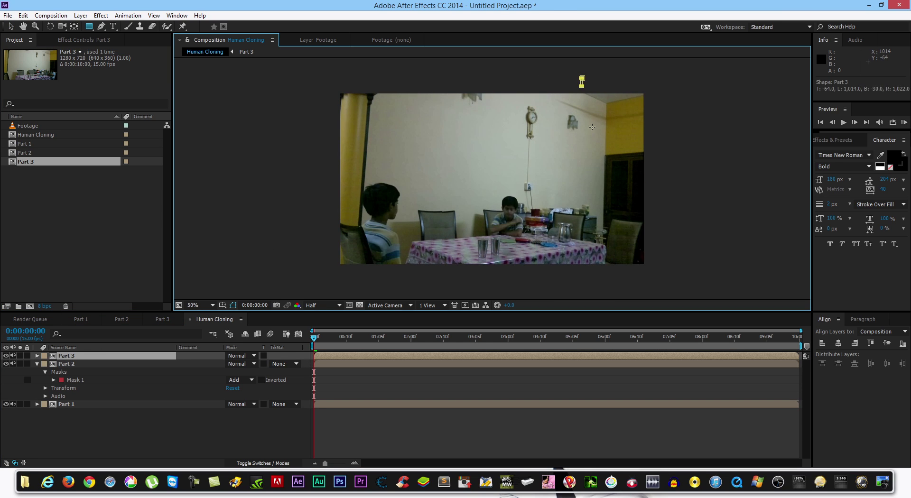
drag(581, 78, 673, 308)
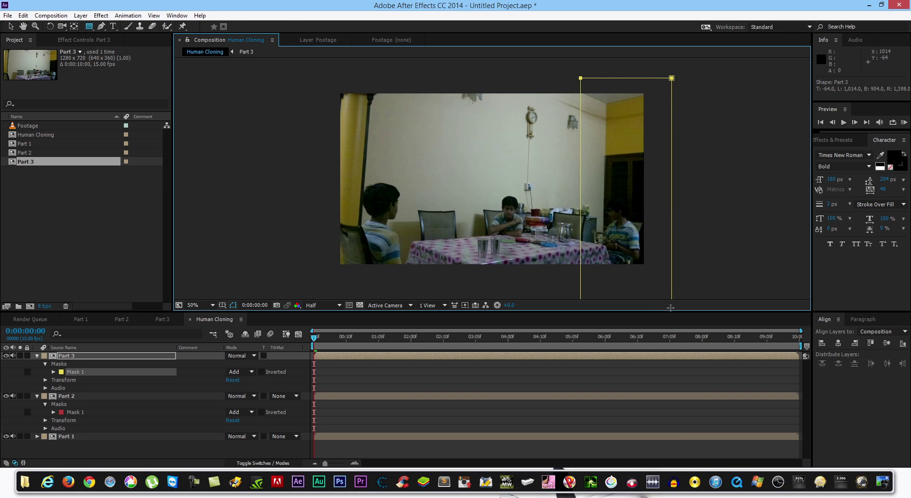
click(76, 389)
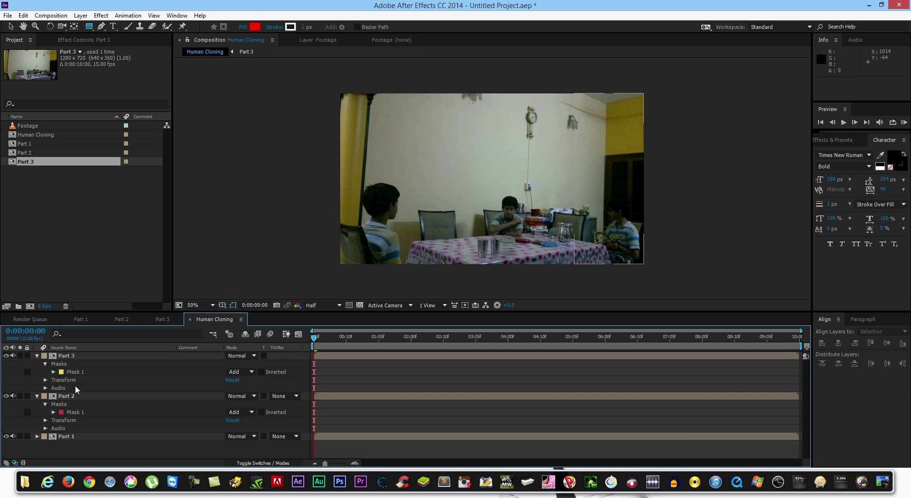
click(37, 356)
click(65, 356)
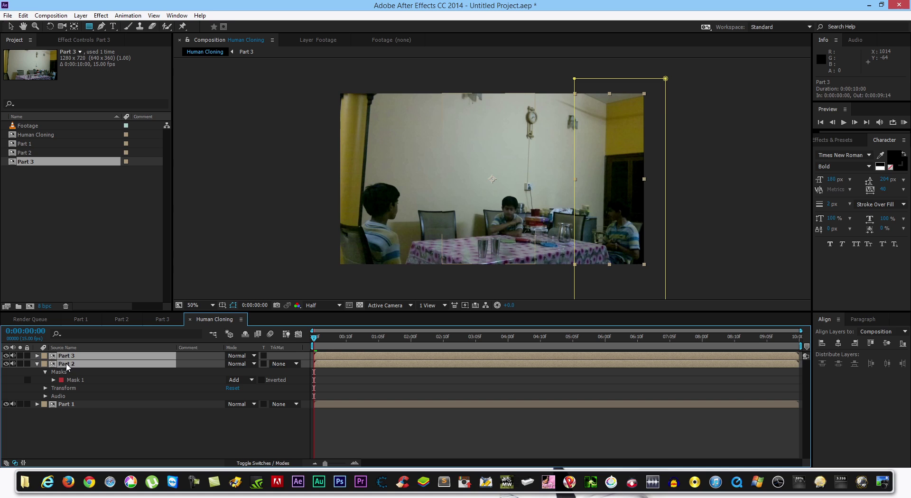
Increase the Mask Feather on the Part 3 and Part 2 masks.
key(f)
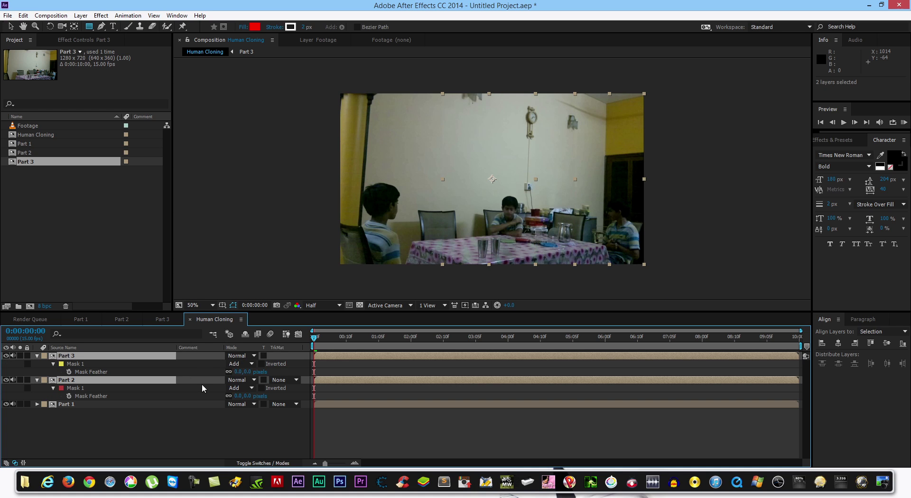
drag(238, 372, 245, 372)
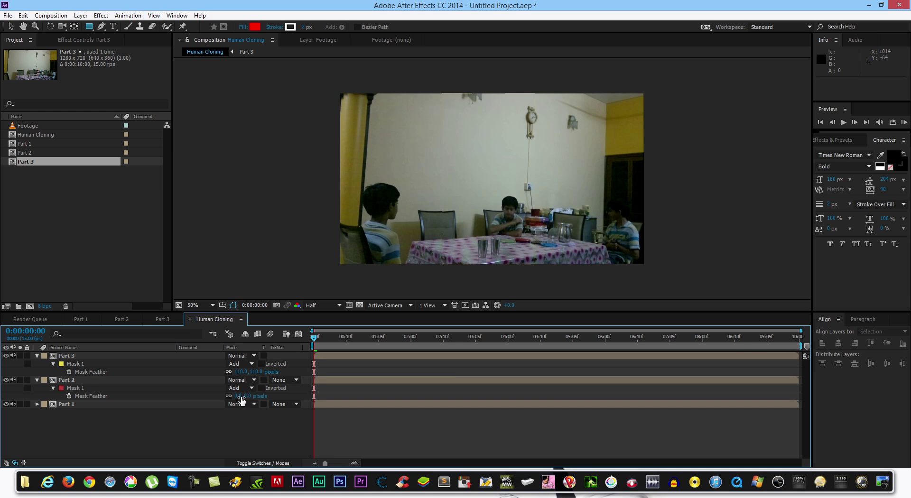
drag(242, 397, 254, 396)
click(274, 428)
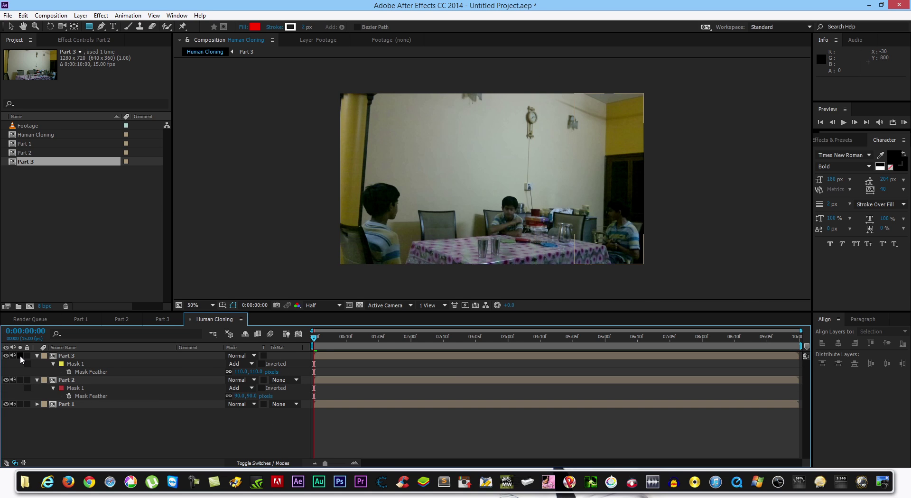
Solo Part 3 to check its blend, then unsolo it and collapse both layers.
click(20, 355)
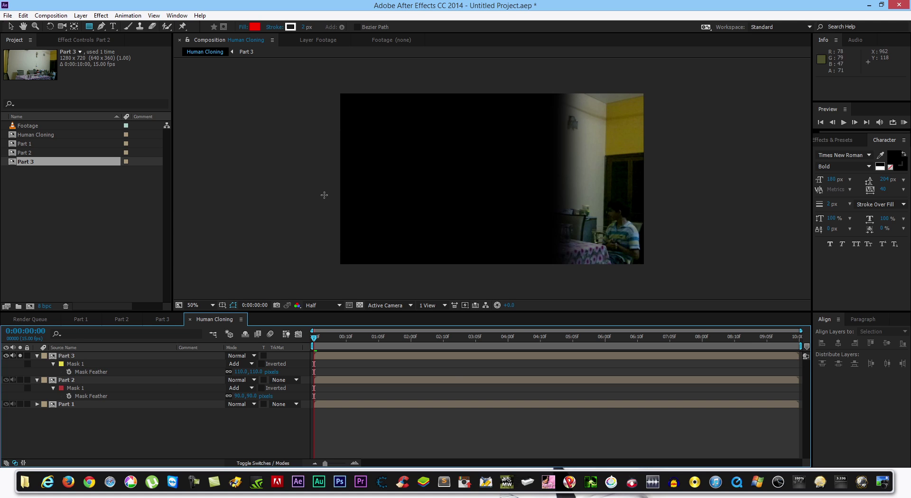
click(23, 361)
click(20, 356)
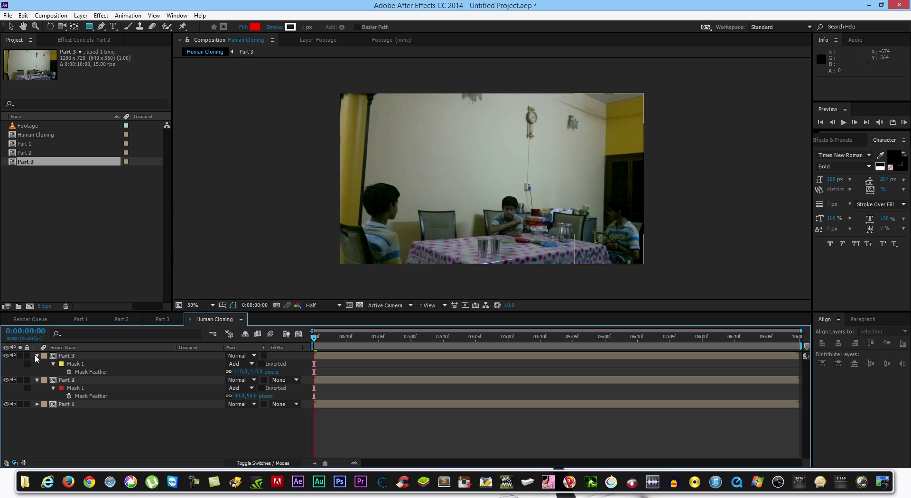
click(36, 356)
click(36, 364)
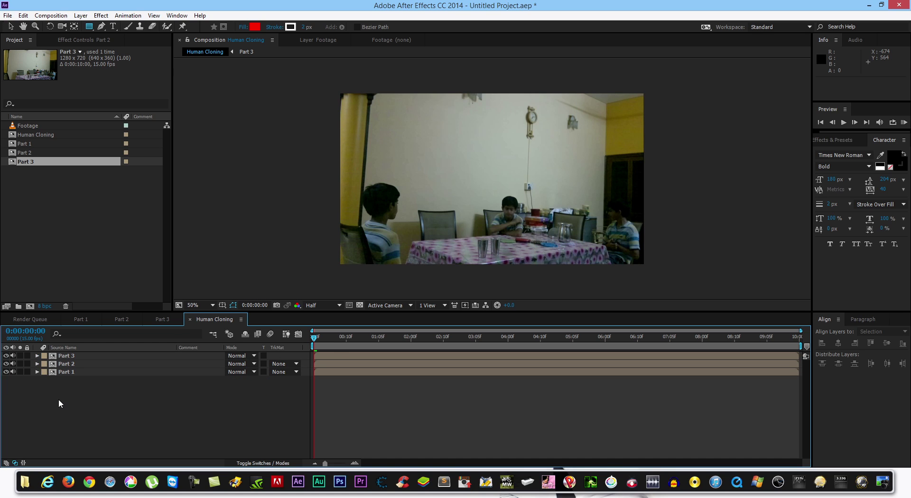
Scrub a few frames in, then check the three boys at the 3 s and 8 s marks.
drag(315, 337, 324, 337)
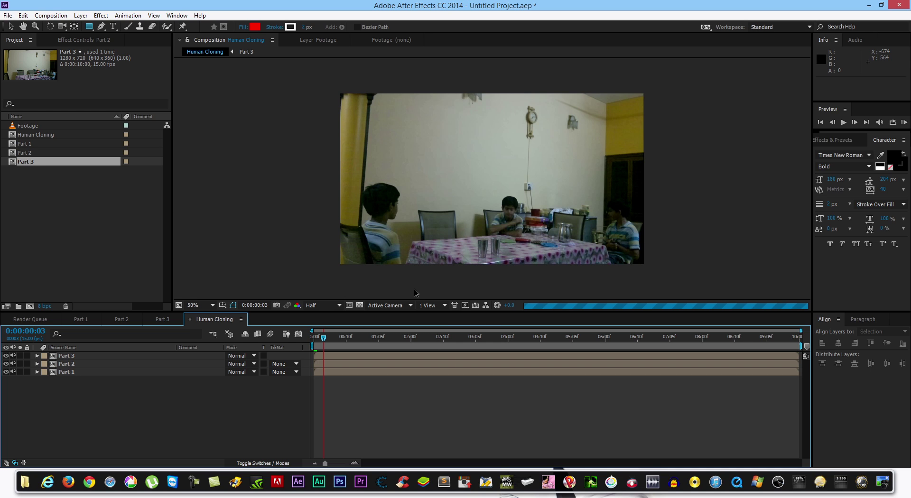
click(459, 336)
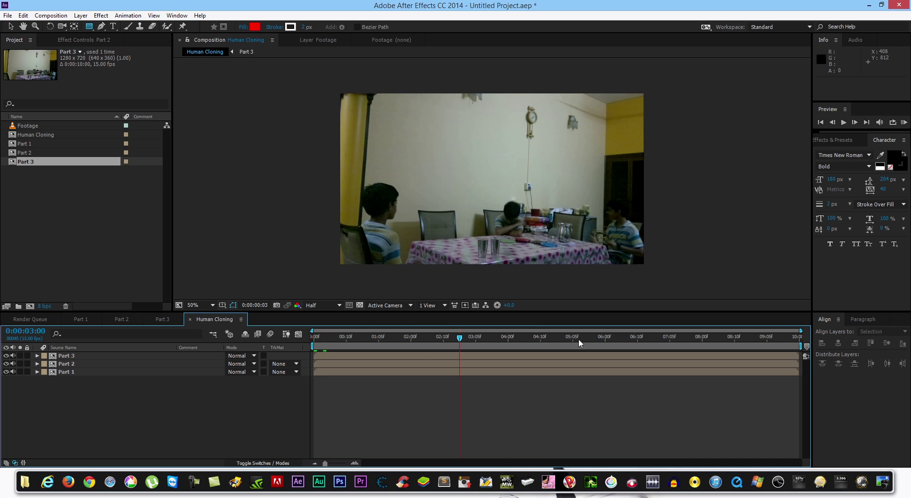
click(711, 335)
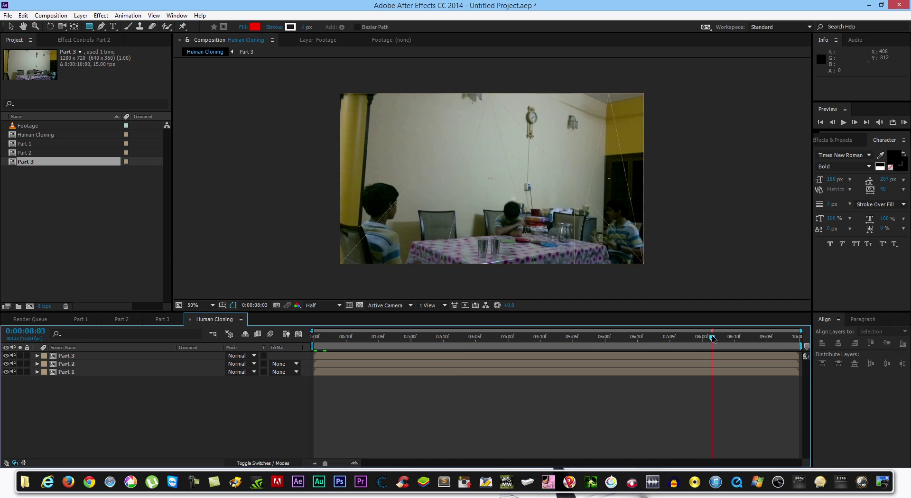